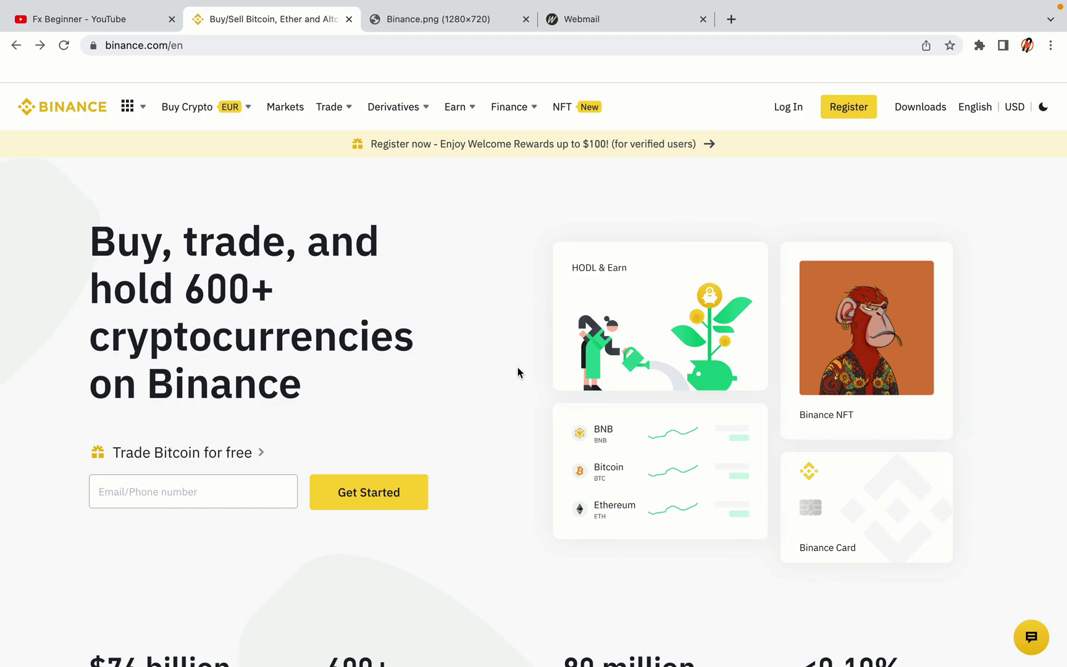
Look through the Binance home page from the trading statistics to the help section, and view the Binance.png image.
{"action": "scroll", "coordinate": [518, 368], "scroll_direction": "down", "scroll_amount": 5}
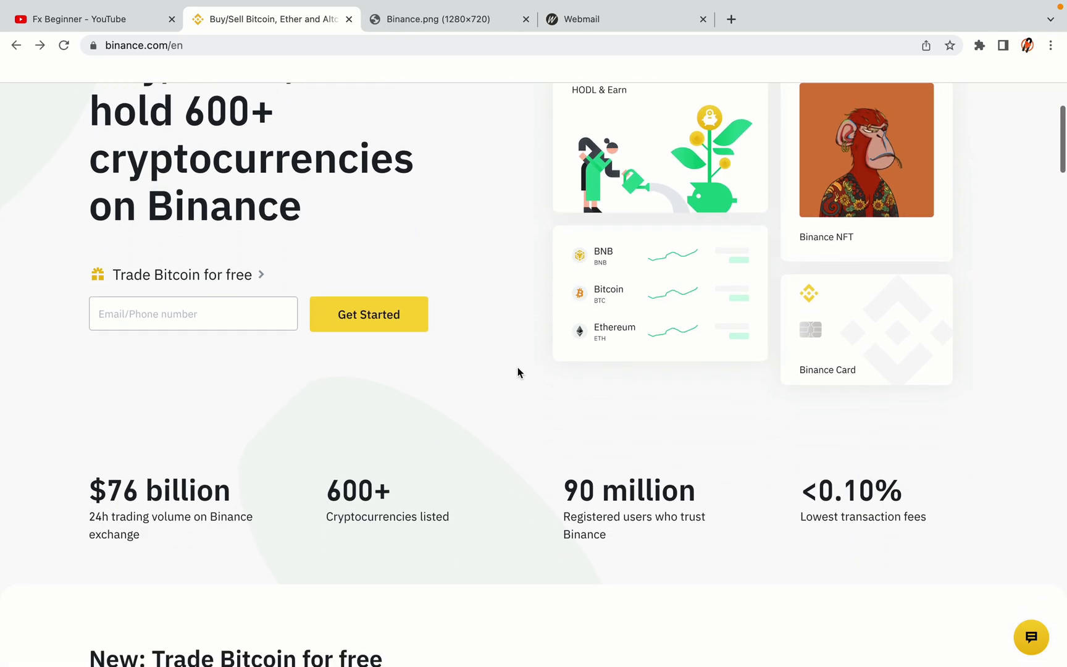
{"action": "scroll", "coordinate": [518, 373], "scroll_direction": "down", "scroll_amount": 5}
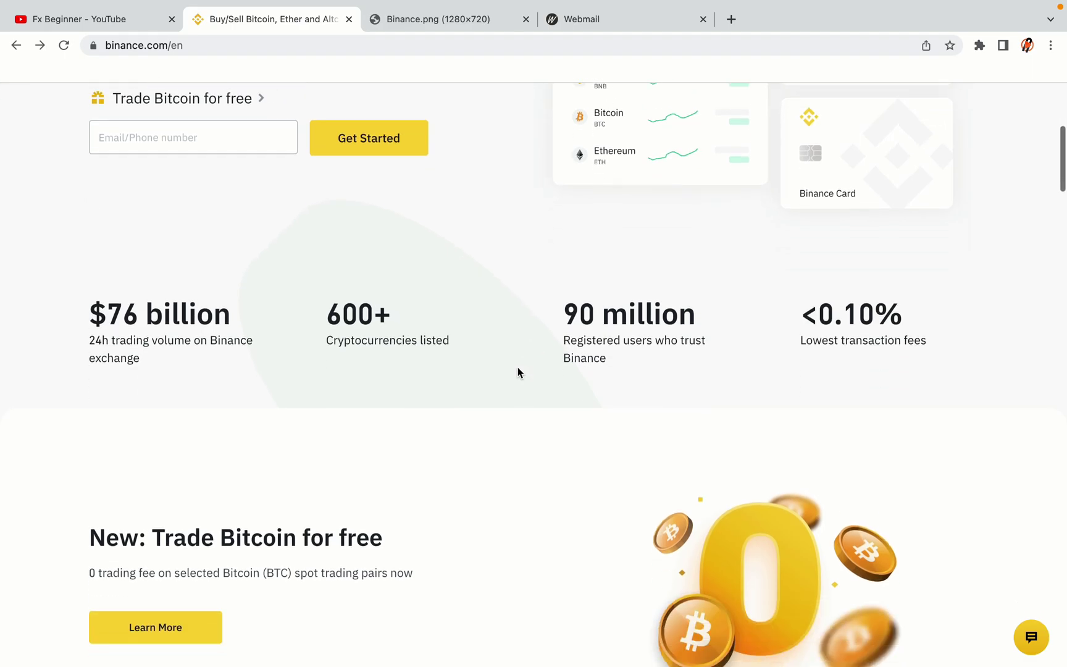
{"action": "scroll", "coordinate": [518, 372], "scroll_direction": "down", "scroll_amount": 1}
{"action": "scroll", "coordinate": [518, 372], "scroll_direction": "up", "scroll_amount": 4}
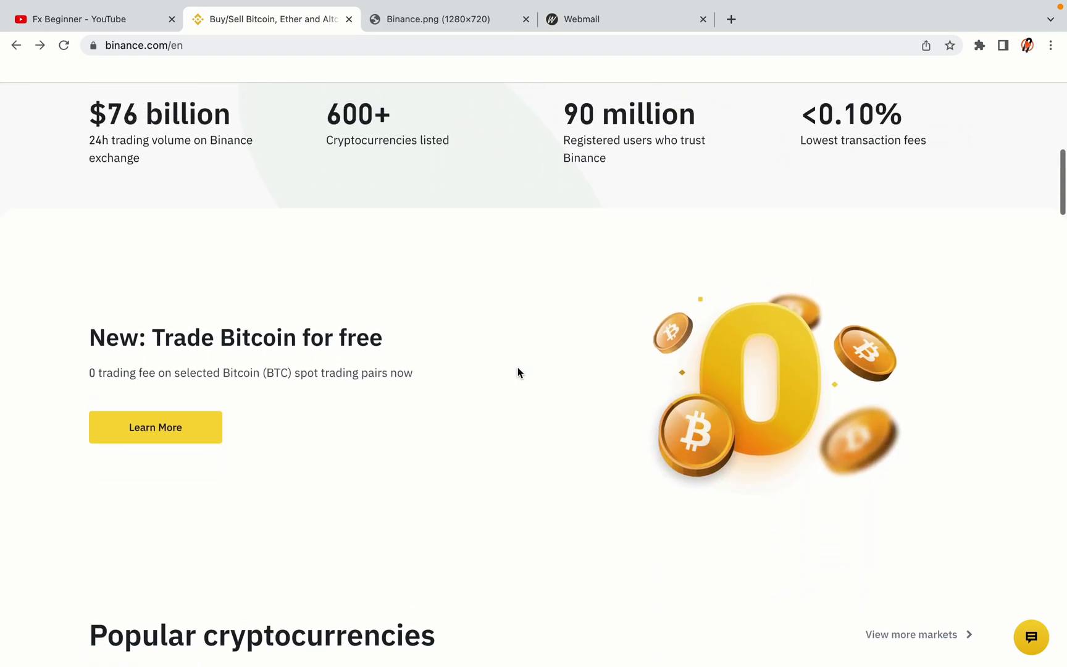
{"action": "scroll", "coordinate": [518, 369], "scroll_direction": "down", "scroll_amount": 9}
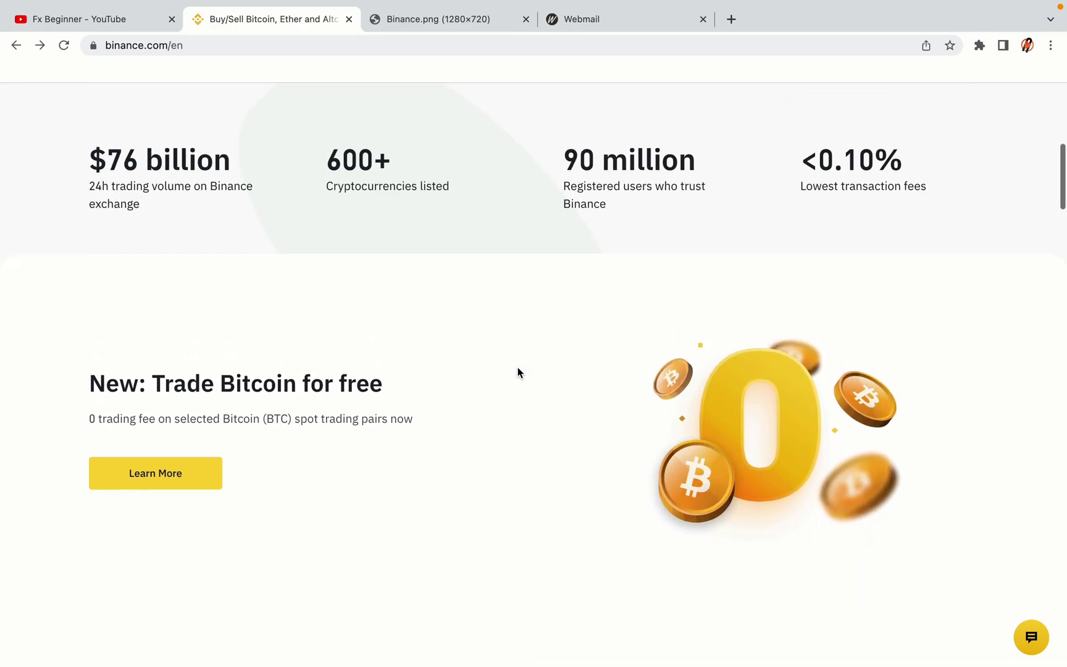
{"action": "scroll", "coordinate": [518, 371], "scroll_direction": "down", "scroll_amount": 3}
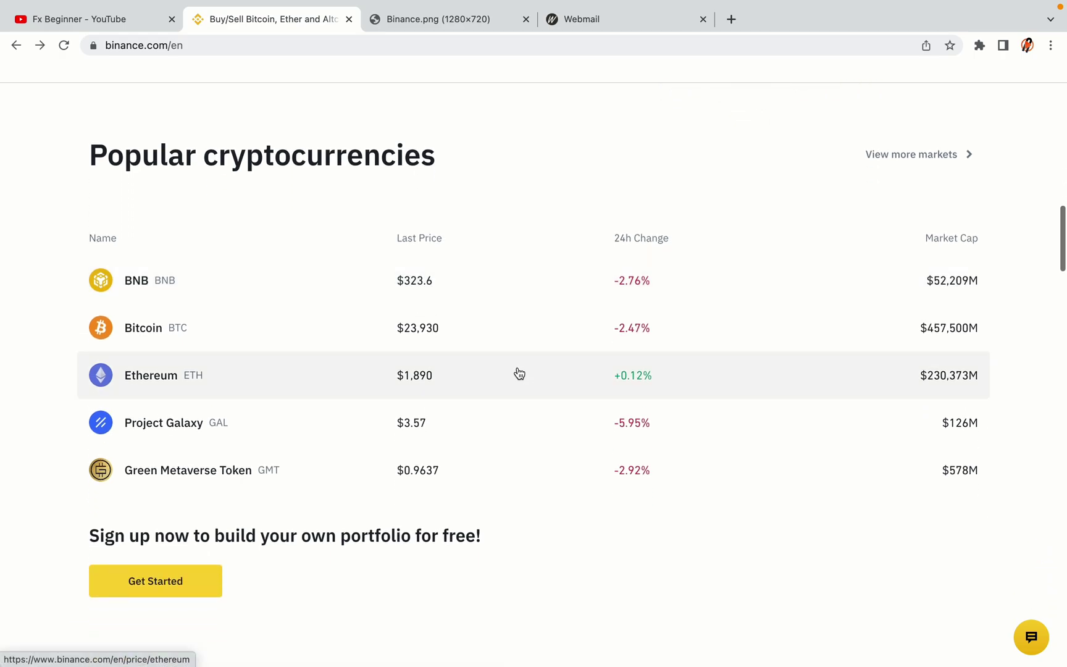
{"action": "scroll", "coordinate": [517, 372], "scroll_direction": "down", "scroll_amount": 10}
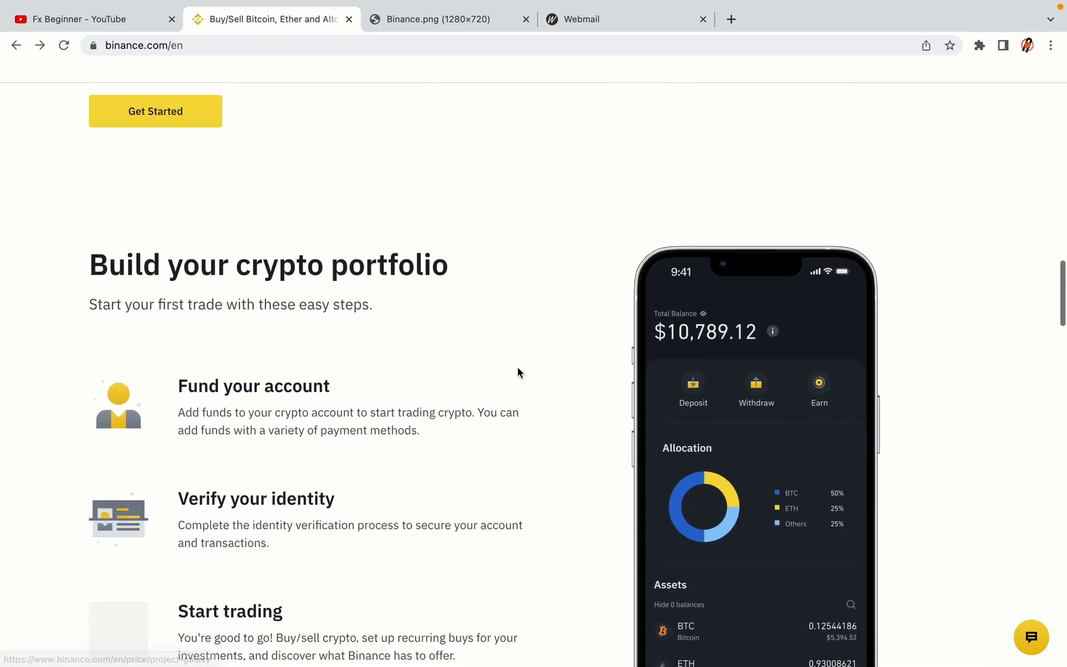
{"action": "scroll", "coordinate": [518, 373], "scroll_direction": "down", "scroll_amount": 1}
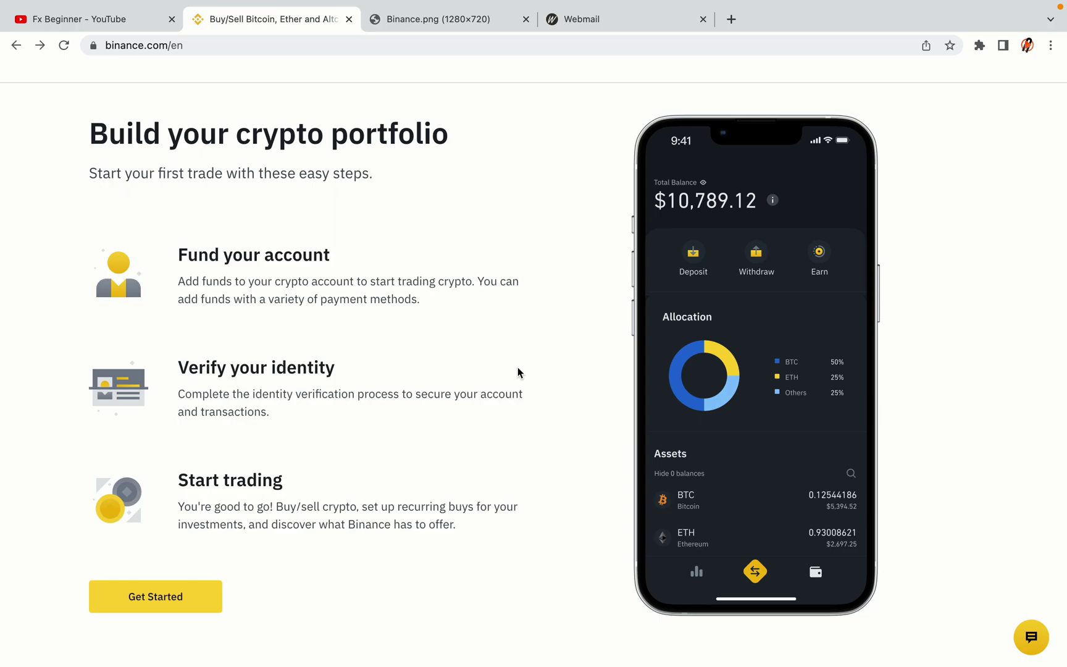
{"action": "scroll", "coordinate": [517, 371], "scroll_direction": "down", "scroll_amount": 10}
{"action": "scroll", "coordinate": [517, 373], "scroll_direction": "down", "scroll_amount": 9}
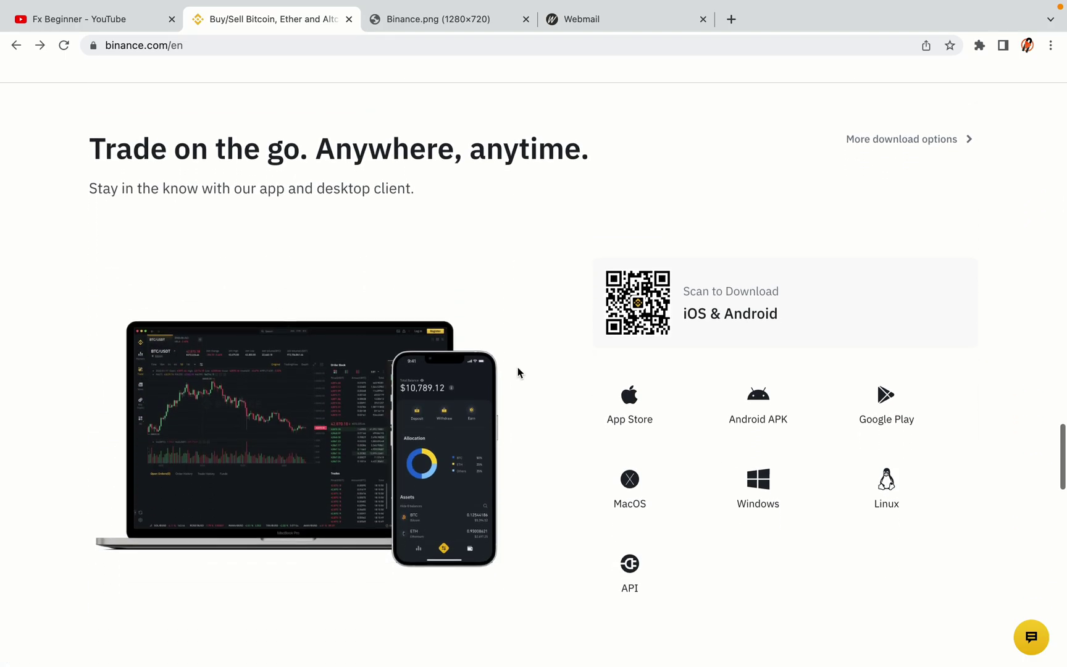
{"action": "scroll", "coordinate": [518, 373], "scroll_direction": "down", "scroll_amount": 8}
{"action": "scroll", "coordinate": [518, 371], "scroll_direction": "down", "scroll_amount": 2}
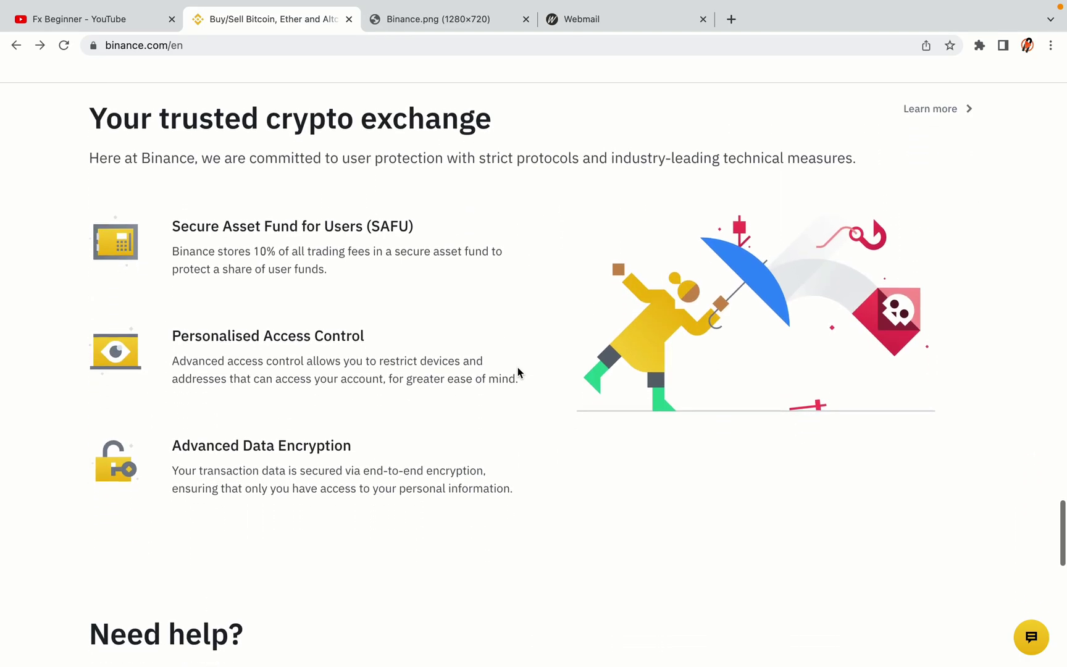
{"action": "scroll", "coordinate": [518, 367], "scroll_direction": "down", "scroll_amount": 7}
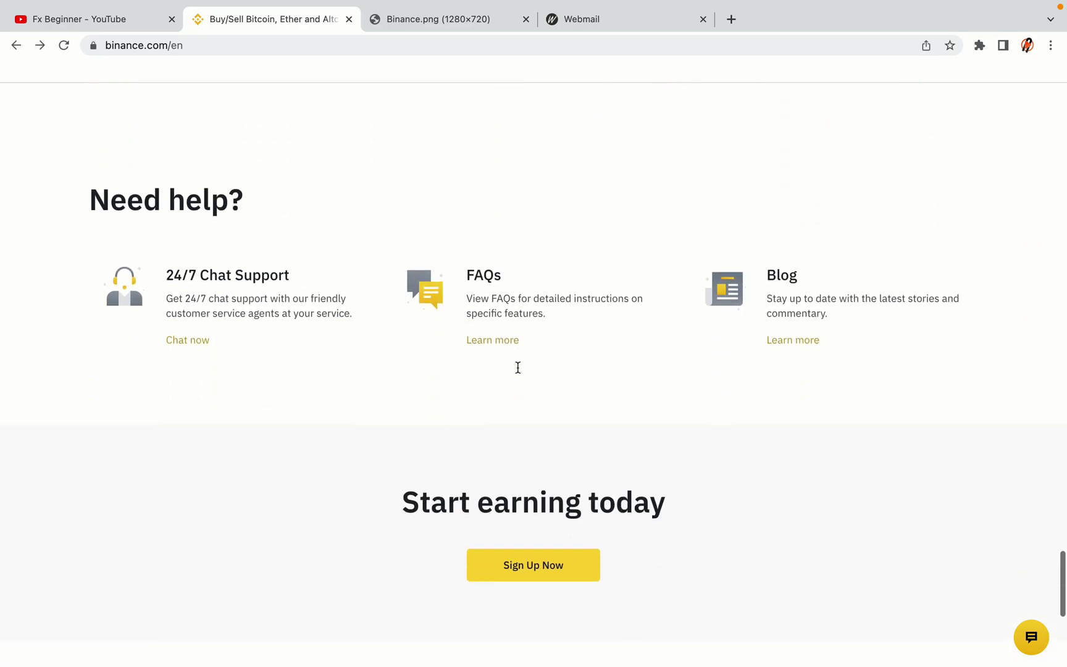
{"action": "scroll", "coordinate": [518, 372], "scroll_direction": "up", "scroll_amount": 4}
{"action": "scroll", "coordinate": [518, 373], "scroll_direction": "up", "scroll_amount": 20}
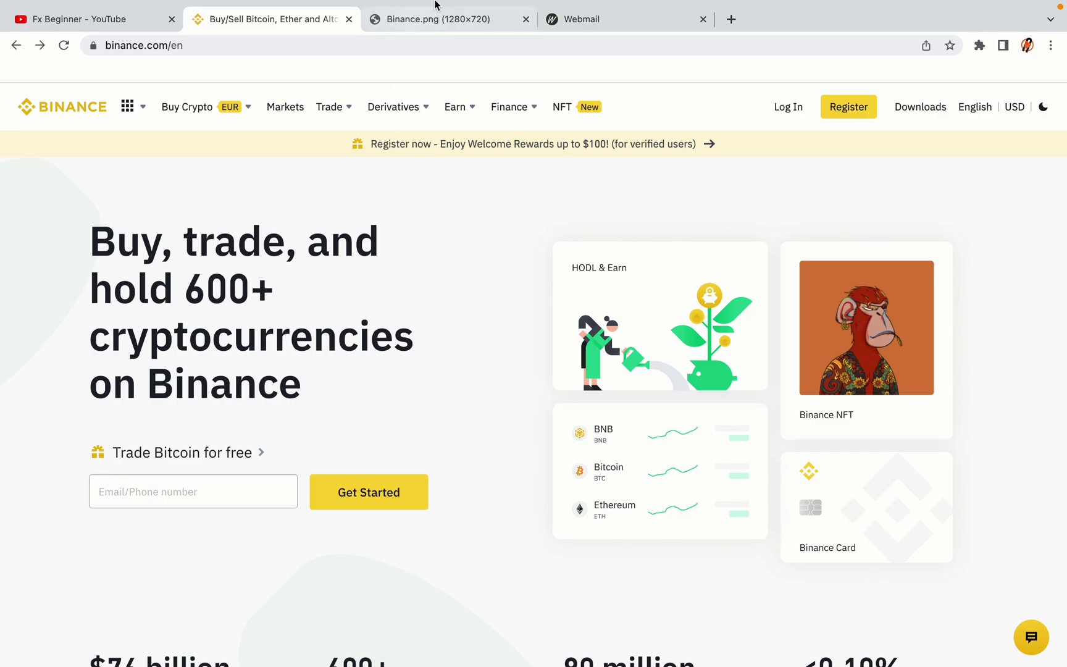
{"action": "left_click", "coordinate": [446, 17]}
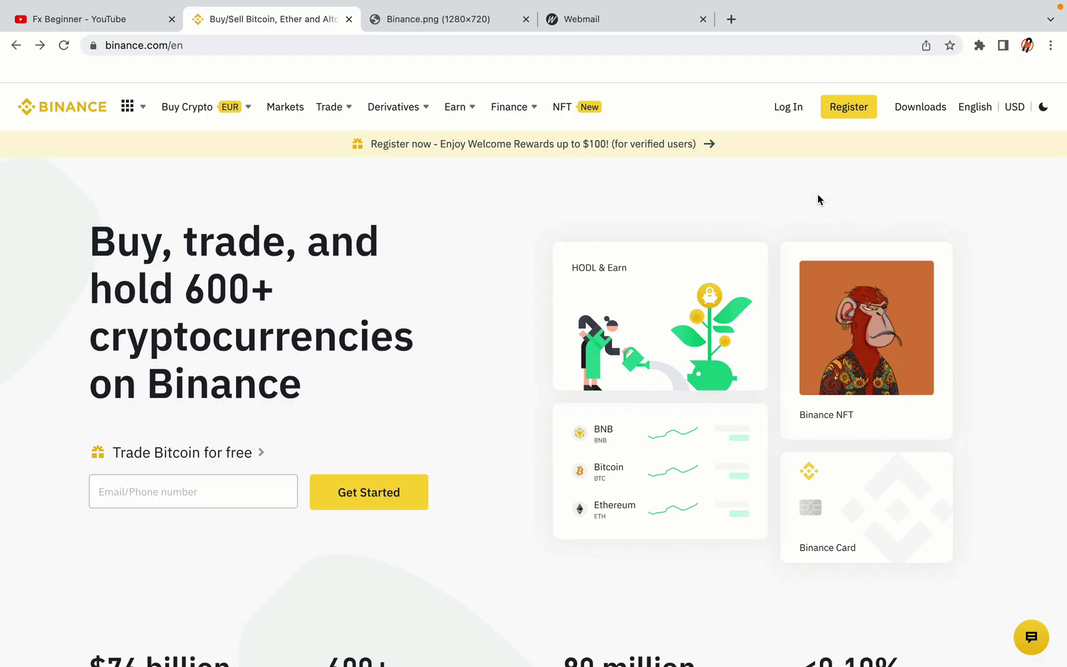
Register a personal account by email, entering the email address and account password and agreeing to the Terms of Service.
{"action": "left_click", "coordinate": [858, 116]}
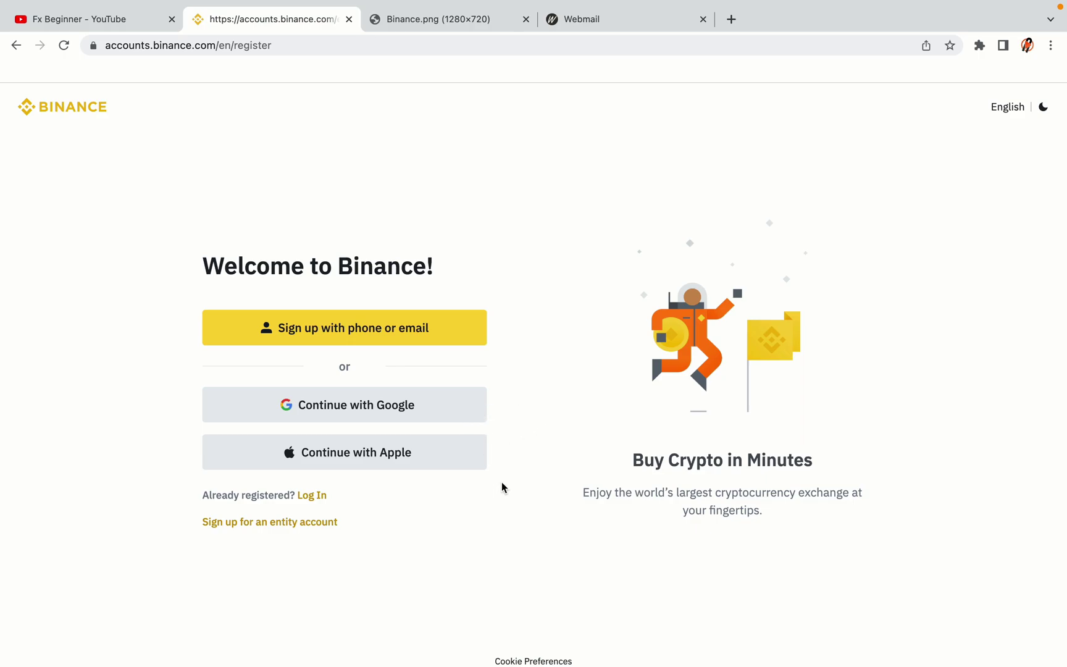
{"action": "left_click", "coordinate": [439, 339]}
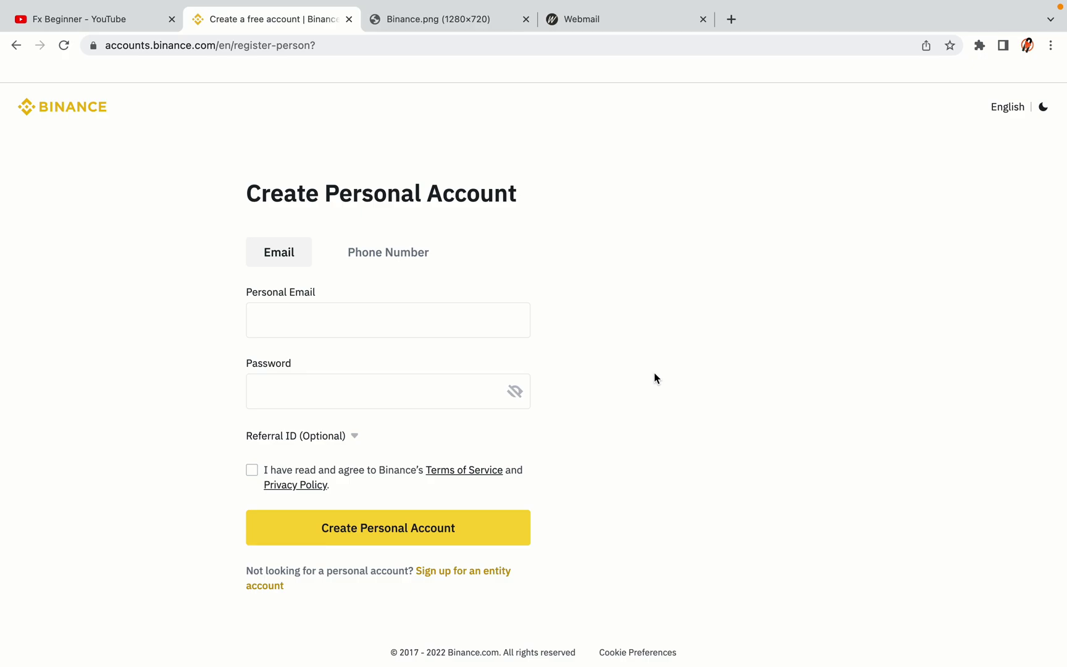
{"action": "left_click", "coordinate": [491, 387]}
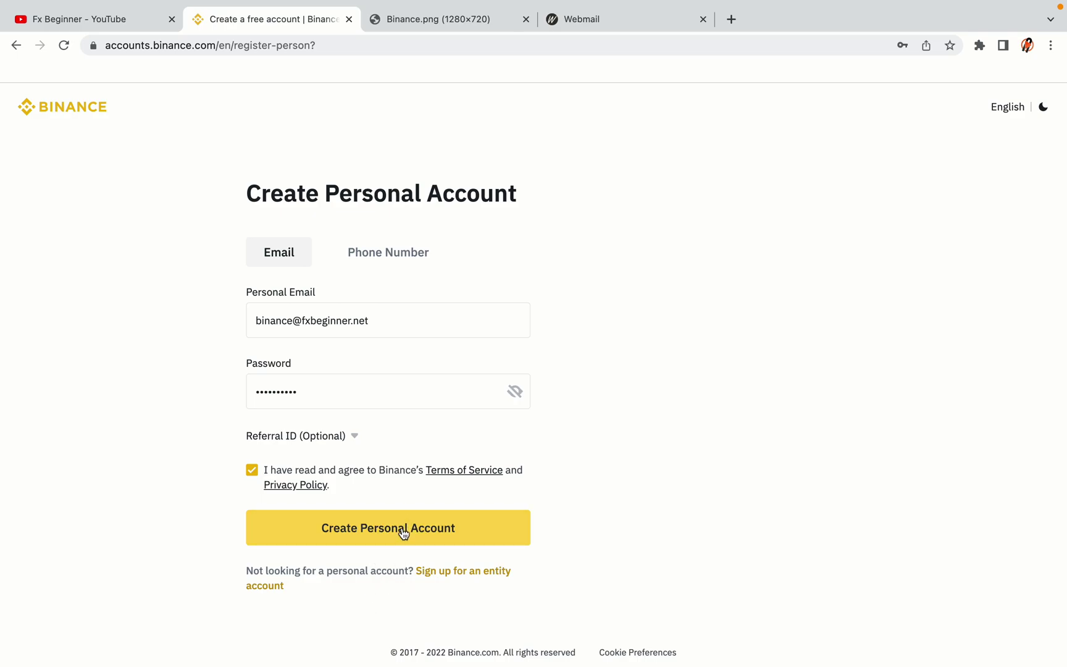
{"action": "left_click", "coordinate": [408, 536]}
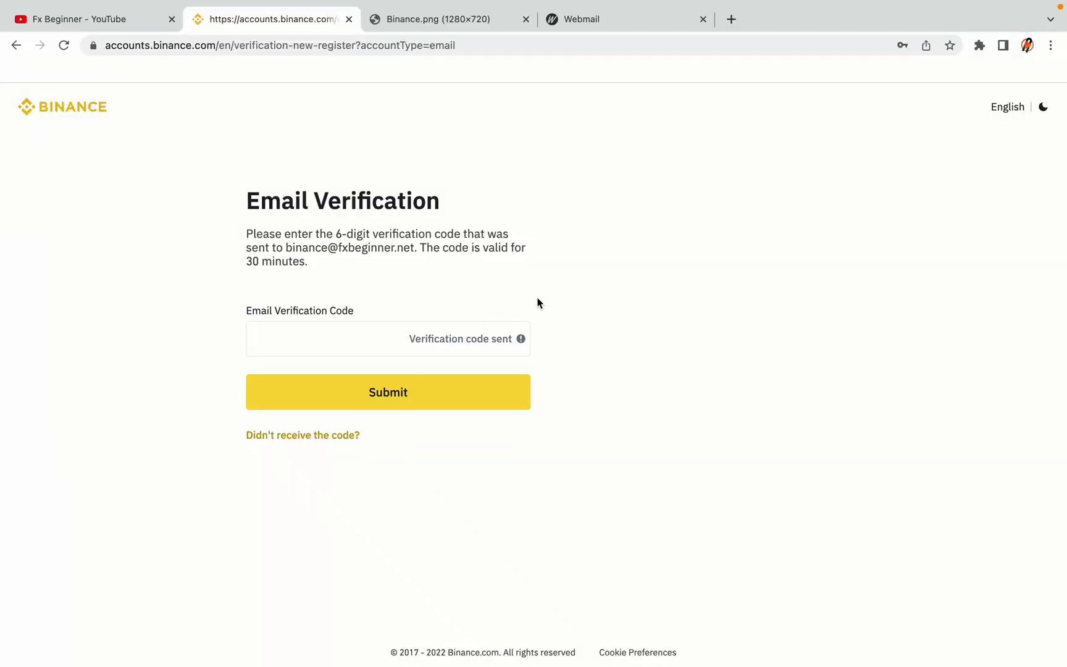
Switch to Webmail, placing its tab beside the Binance one, and open Binance's registration confirmation message.
{"action": "left_click_drag", "start_coordinate": [605, 19], "coordinate": [419, 19]}
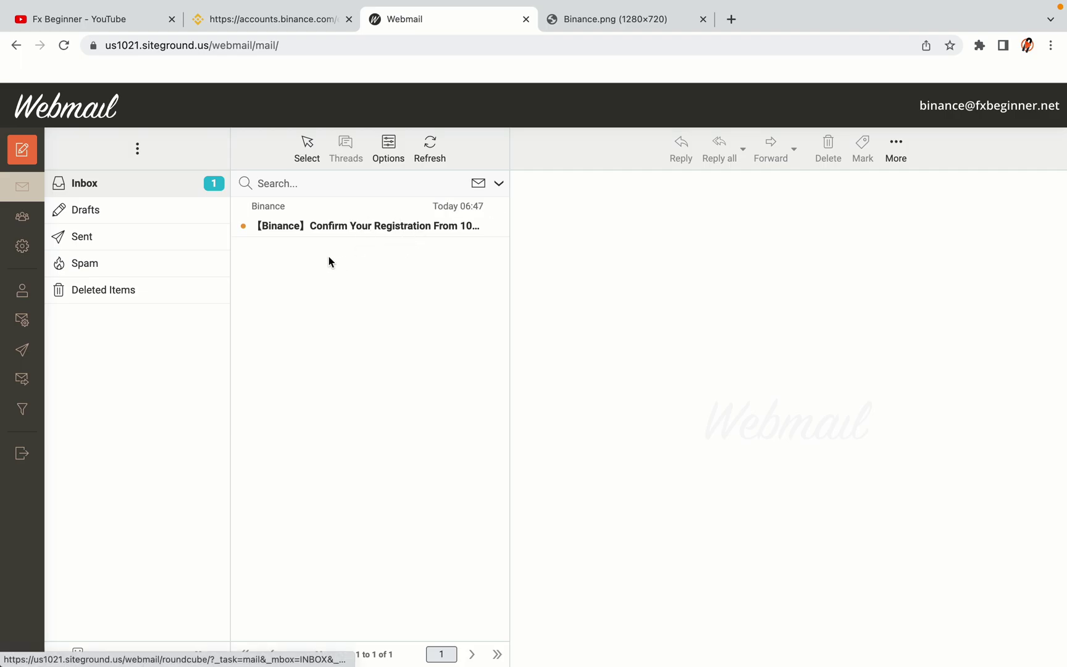
{"action": "left_click", "coordinate": [374, 225]}
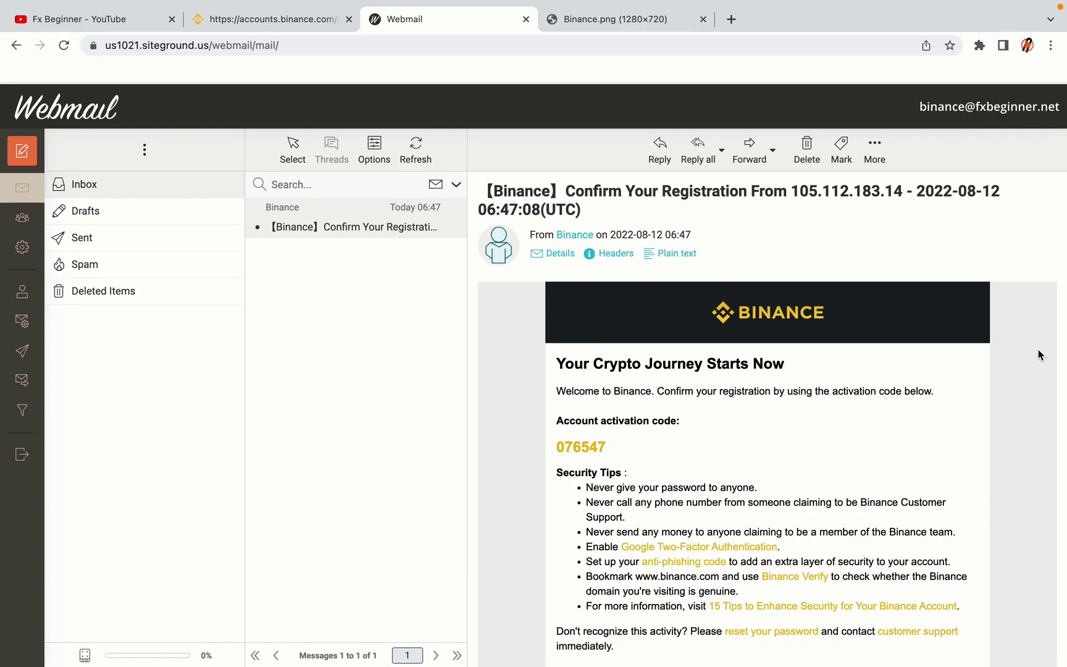
{"action": "scroll", "coordinate": [800, 358], "scroll_direction": "down", "scroll_amount": 1}
{"action": "scroll", "coordinate": [800, 357], "scroll_direction": "down", "scroll_amount": 2}
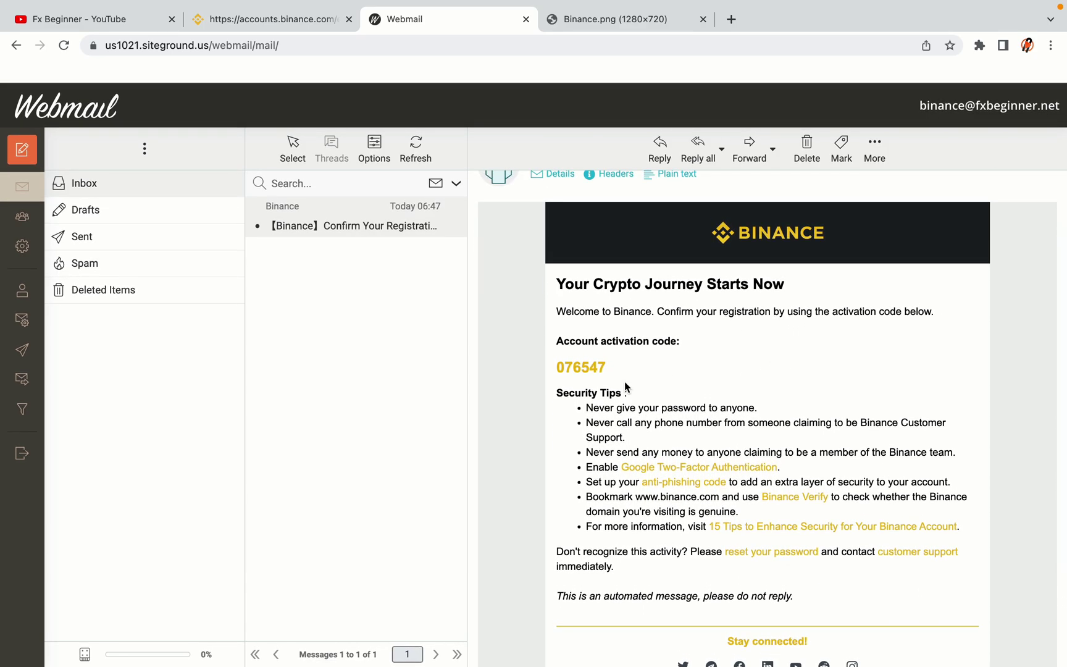
Copy the account activation code from the Binance confirmation message.
{"action": "left_click_drag", "start_coordinate": [555, 367], "coordinate": [606, 367]}
{"action": "left_click", "coordinate": [612, 365]}
{"action": "left_click_drag", "start_coordinate": [558, 368], "coordinate": [605, 366]}
{"action": "right_click", "coordinate": [594, 368]}
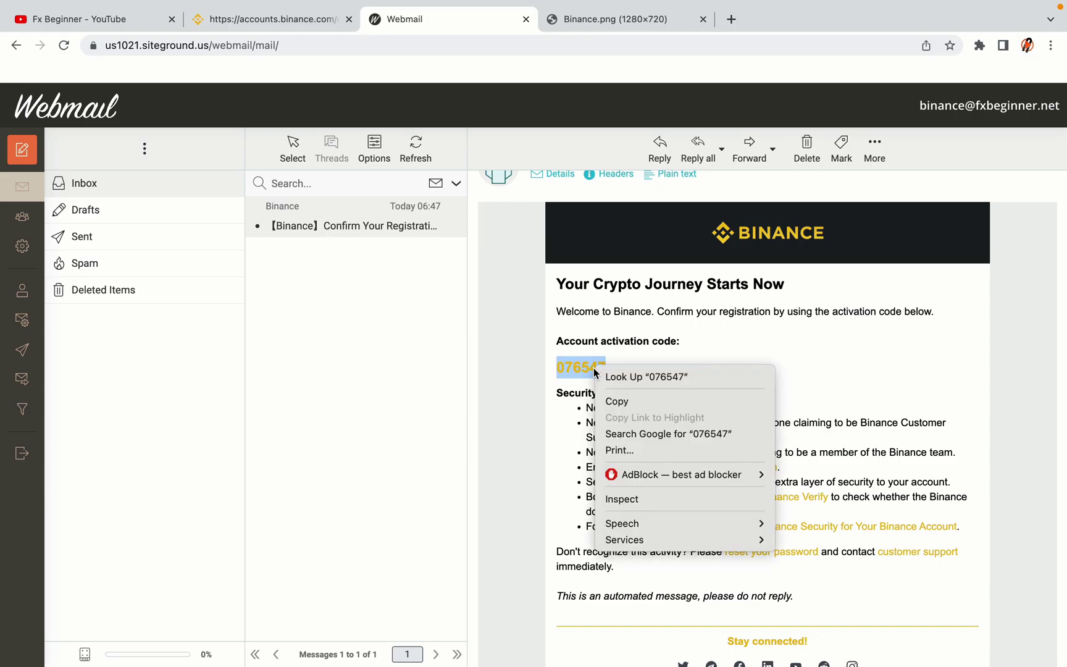
{"action": "left_click", "coordinate": [610, 401]}
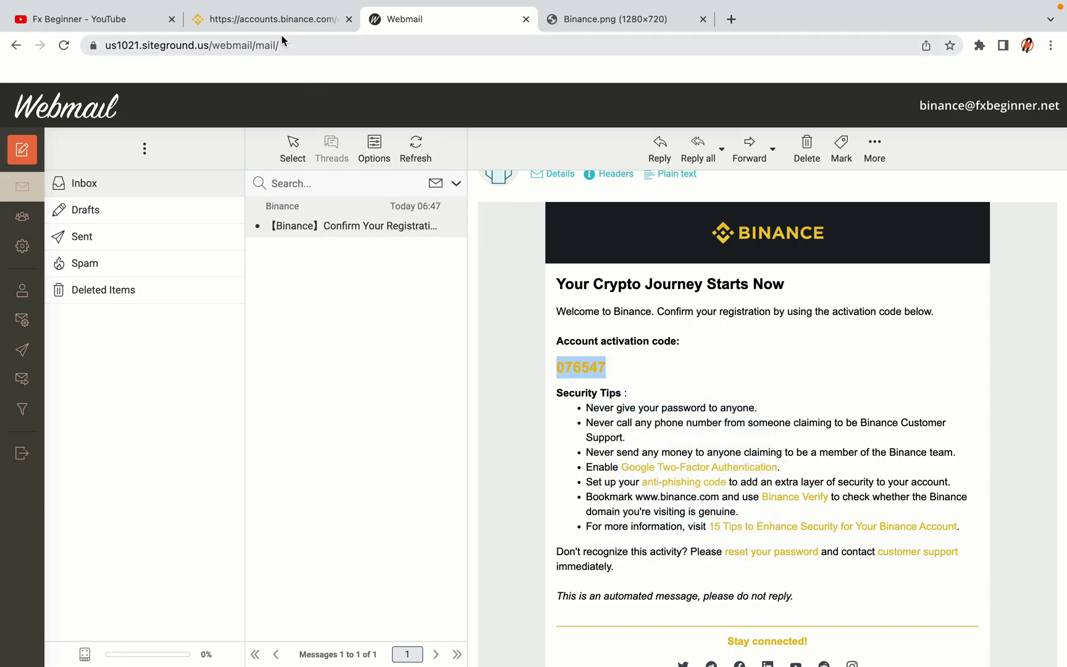
Return to the Binance email verification page, paste the copied email verification code and submit it.
{"action": "left_click", "coordinate": [278, 18]}
{"action": "left_click", "coordinate": [300, 339]}
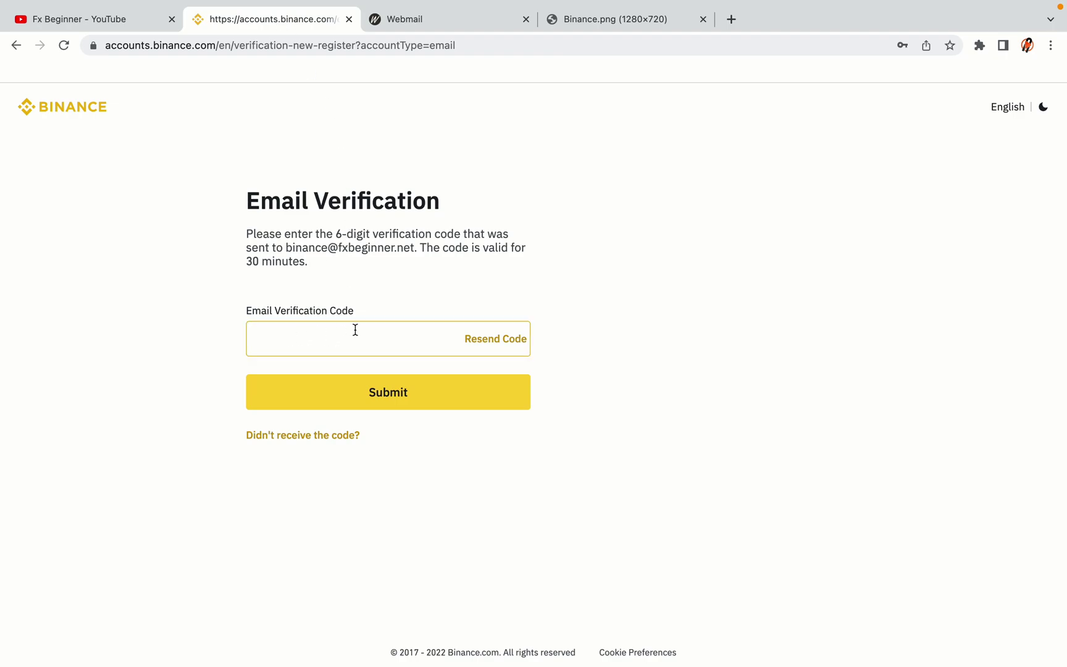
{"action": "key", "text": "ctrl+v"}
{"action": "left_click", "coordinate": [188, 315]}
{"action": "left_click", "coordinate": [303, 328]}
{"action": "left_click", "coordinate": [382, 218]}
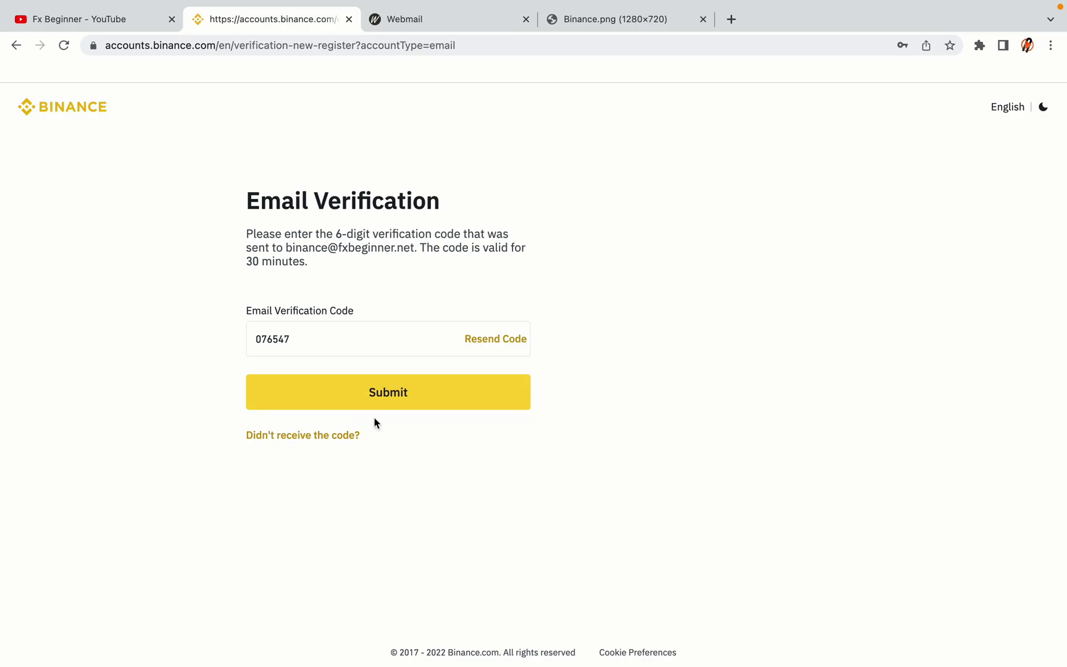
{"action": "left_click", "coordinate": [492, 406]}
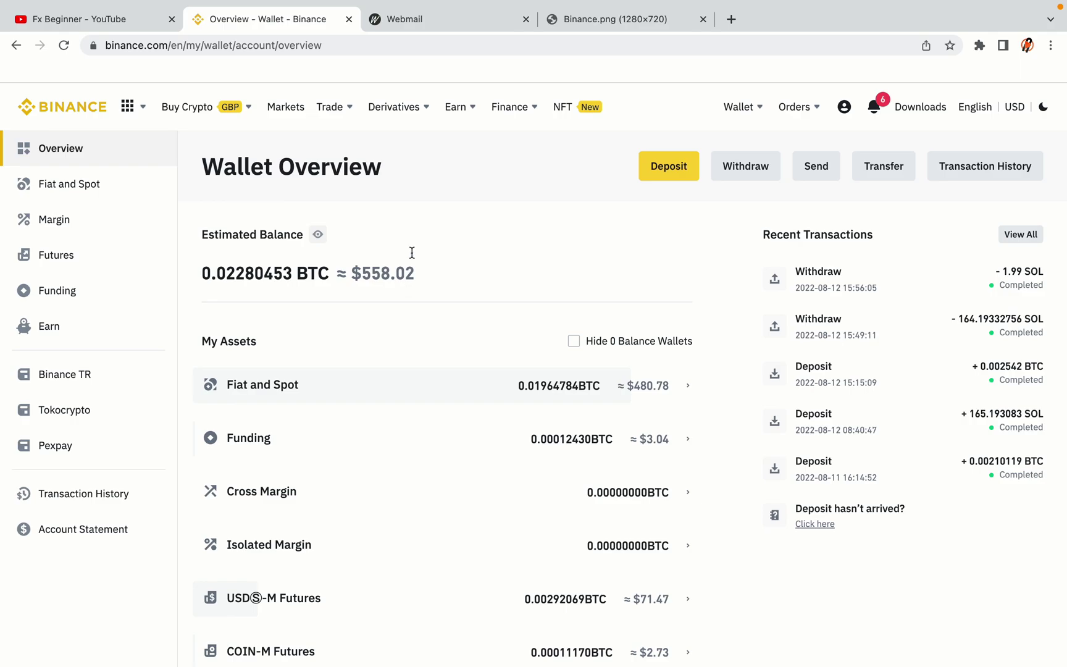
Review the wallet overview and the Buy Crypto and Trade options, finishing on the Binance home page.
{"action": "scroll", "coordinate": [657, 291], "scroll_direction": "down", "scroll_amount": 3}
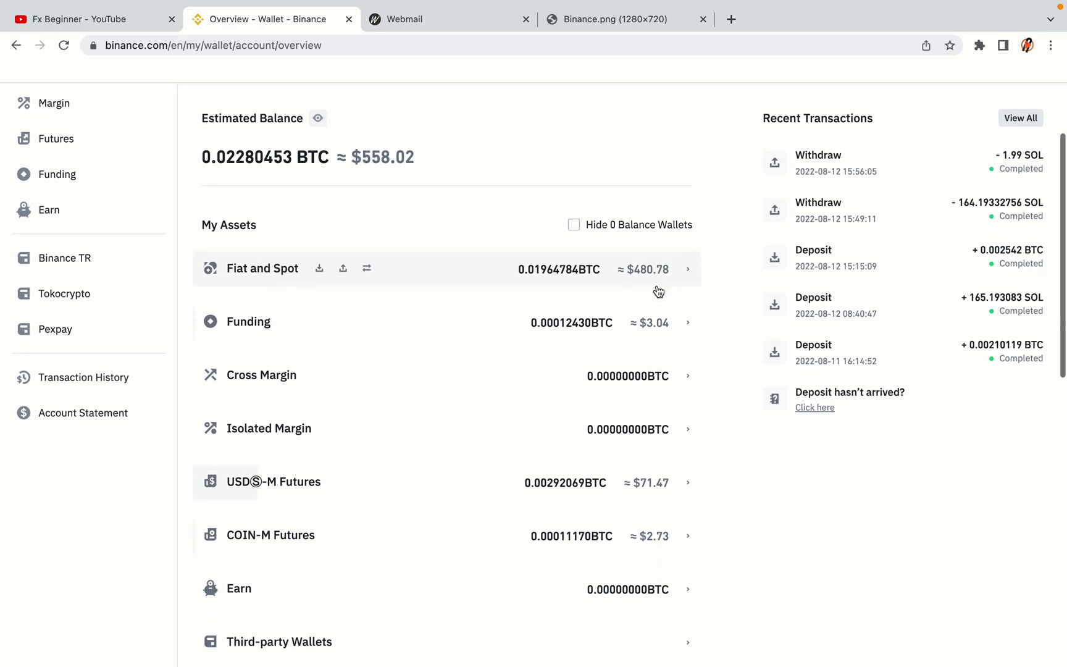
{"action": "scroll", "coordinate": [657, 290], "scroll_direction": "down", "scroll_amount": 3}
{"action": "scroll", "coordinate": [657, 291], "scroll_direction": "up", "scroll_amount": 6}
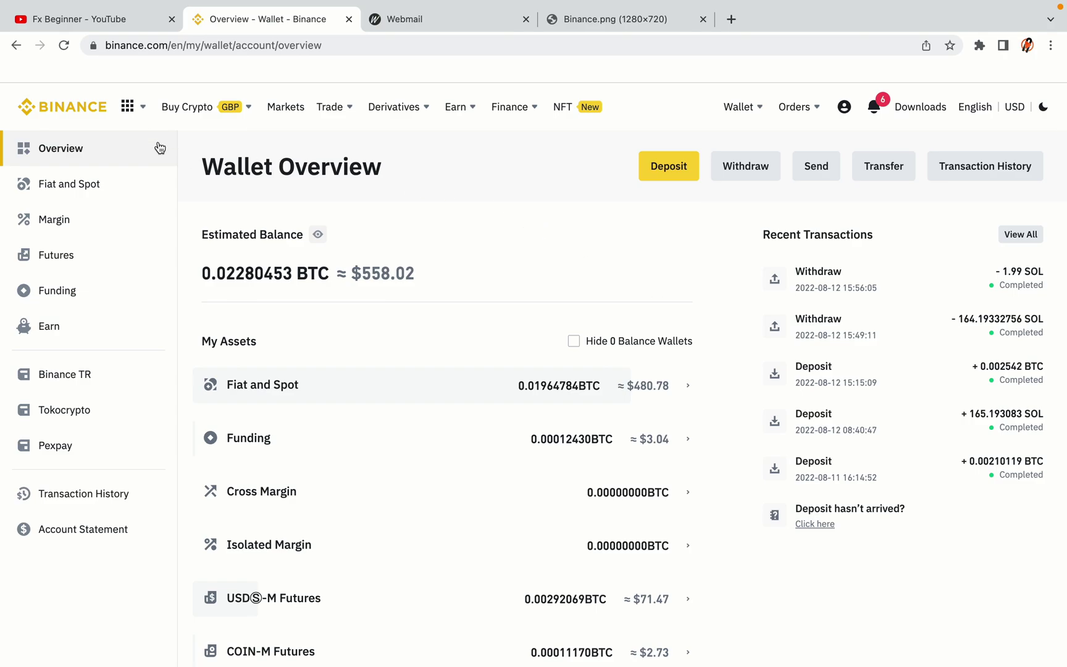
{"action": "mouse_move", "coordinate": [205, 110]}
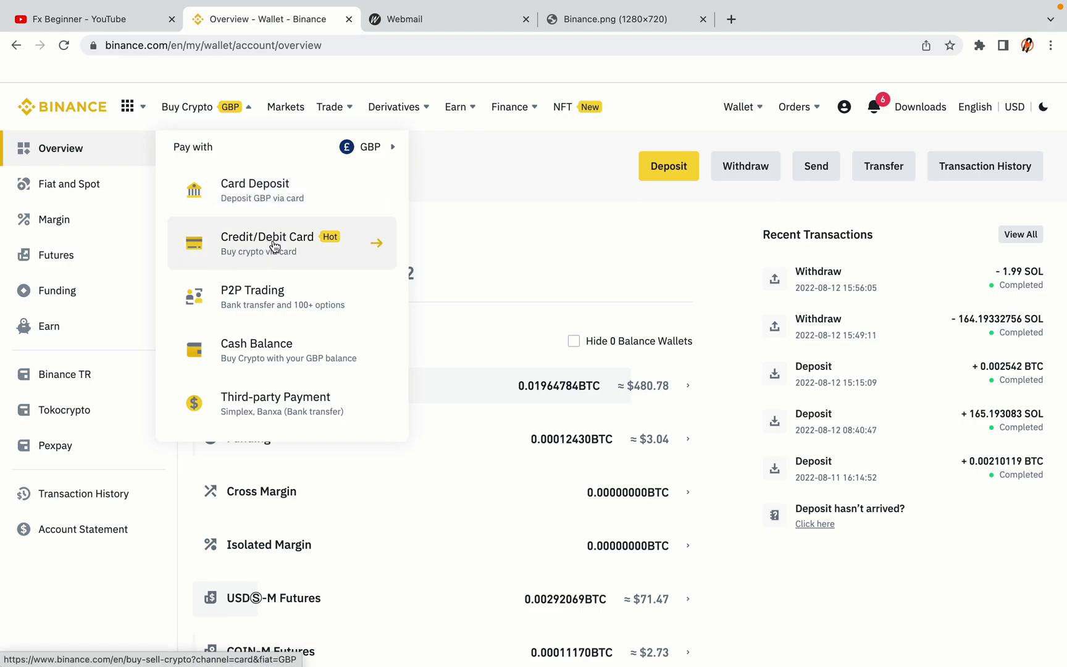
{"action": "mouse_move", "coordinate": [328, 109]}
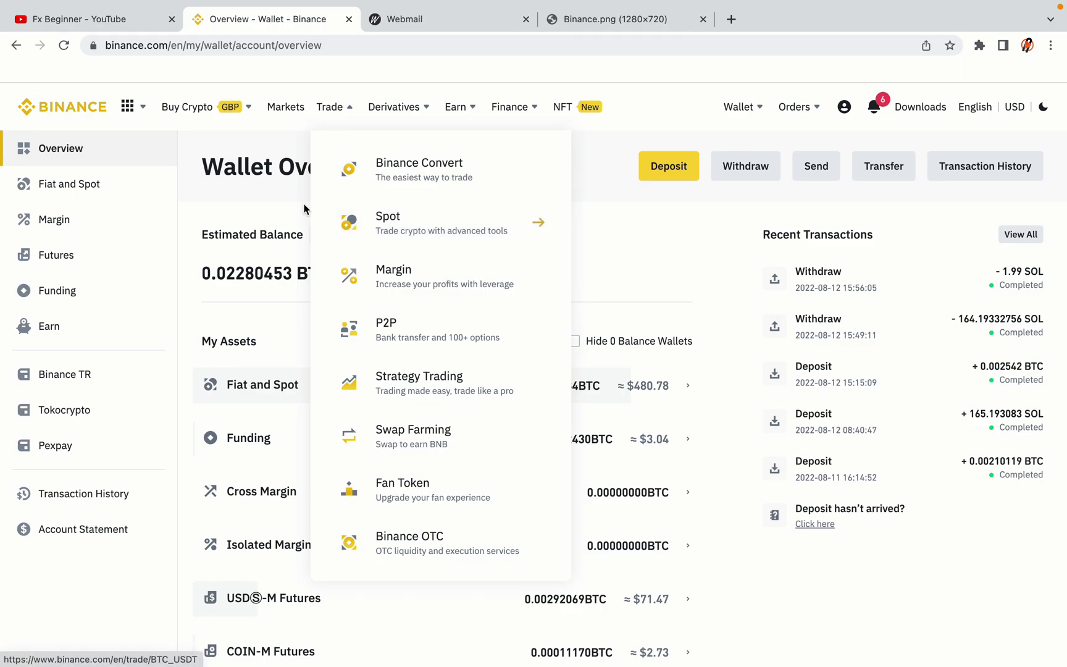
{"action": "left_click", "coordinate": [70, 102]}
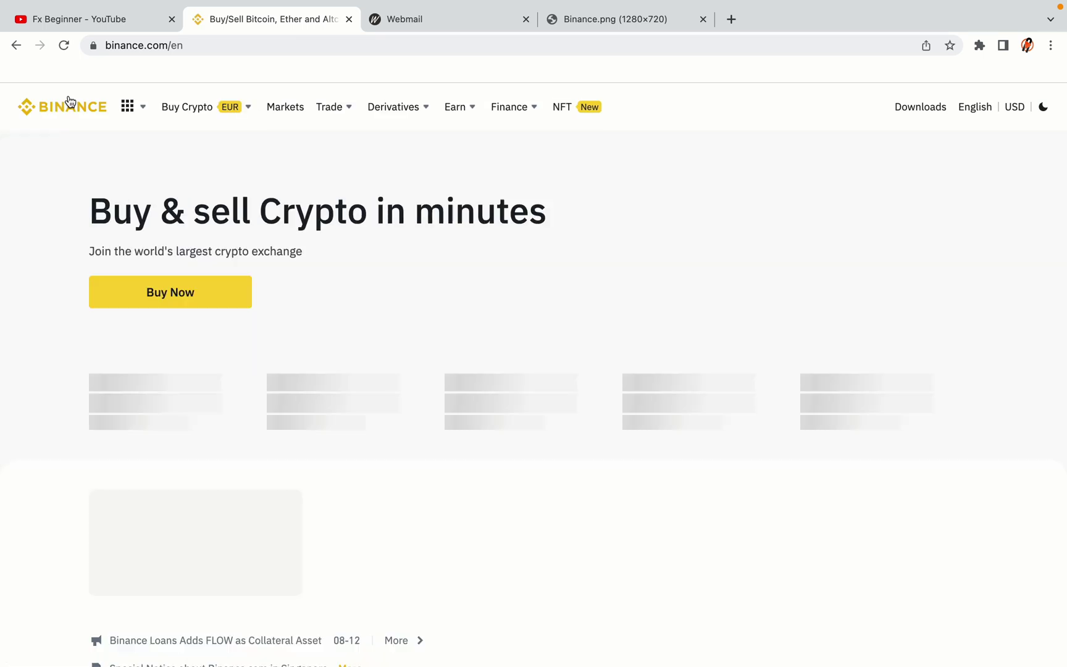